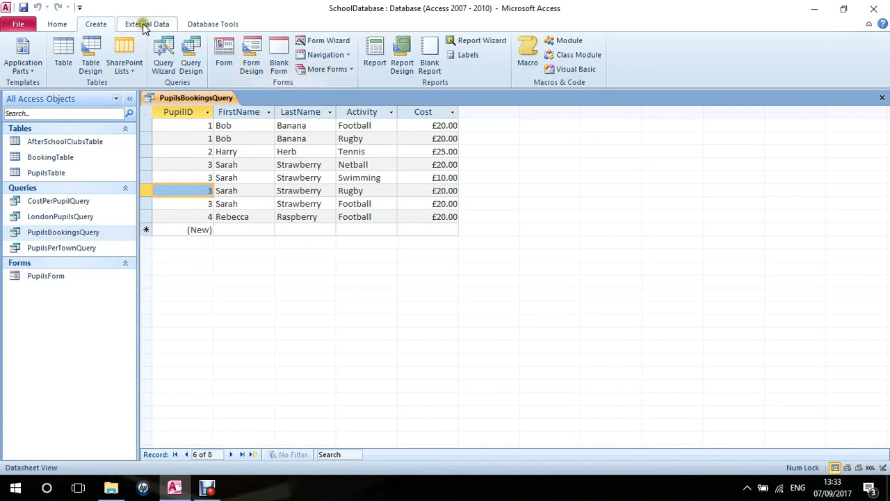
- Create a basic report from PupilsBookingsQuery
{"action": "left_click", "coordinate": [94, 26]}
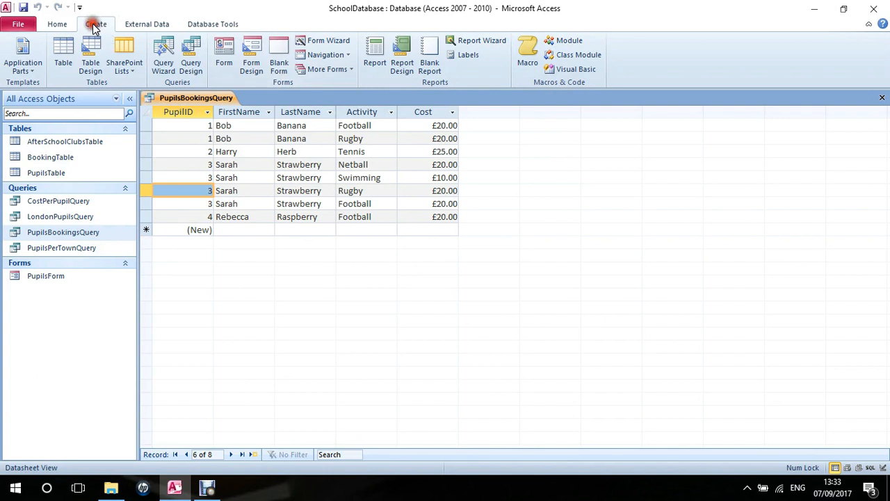
{"action": "left_click", "coordinate": [373, 62]}
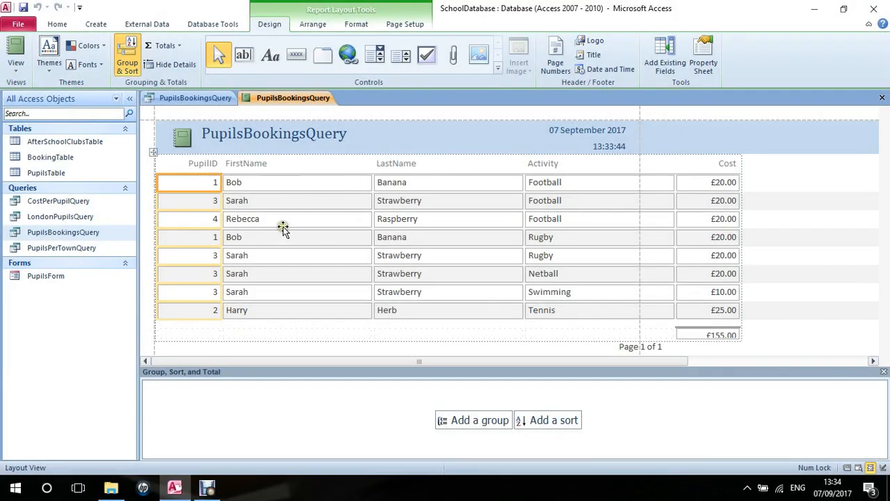
- Narrow the report's FirstName column to fit its contents and stay in Layout View
{"action": "left_click", "coordinate": [253, 166]}
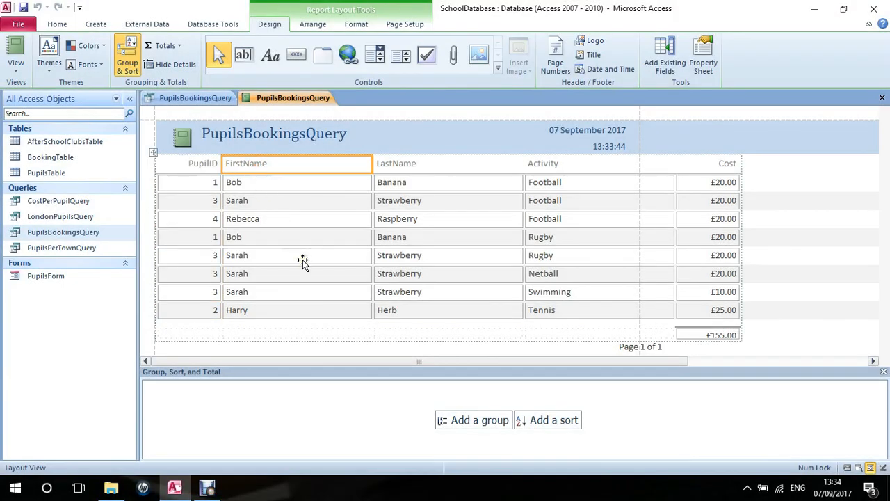
{"action": "double_click", "coordinate": [371, 165]}
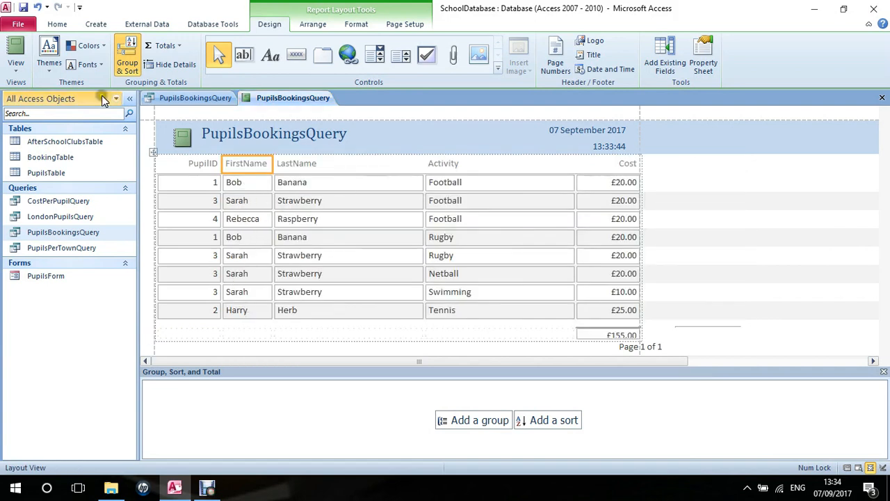
{"action": "left_click", "coordinate": [15, 66]}
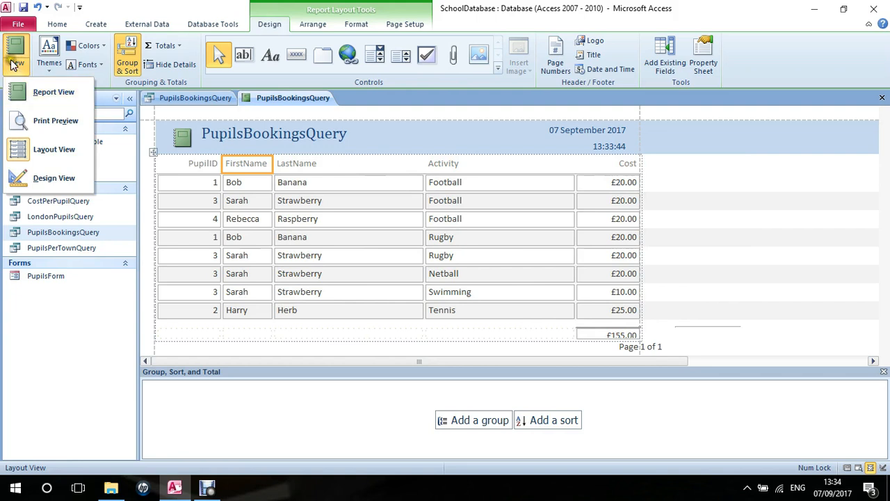
{"action": "left_click", "coordinate": [31, 151]}
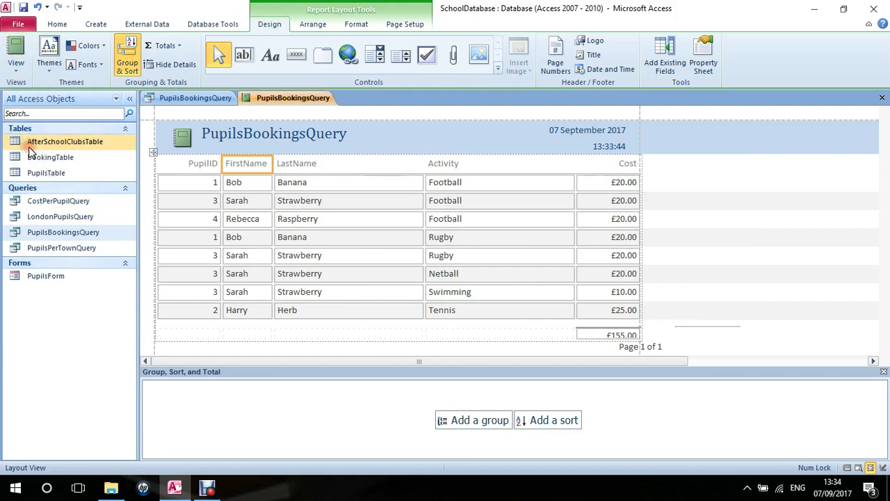
- Narrow the LastName column so that the longest surname still fits
{"action": "left_click", "coordinate": [313, 164]}
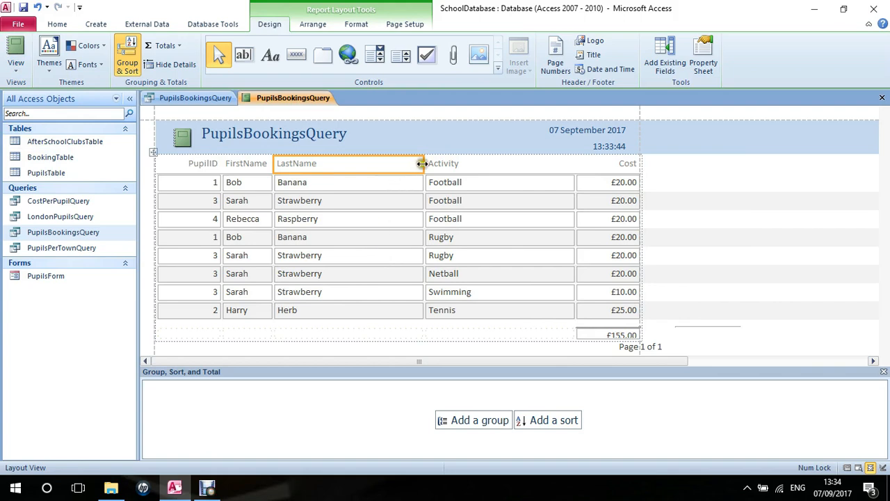
{"action": "left_click_drag", "start_coordinate": [424, 163], "coordinate": [322, 163]}
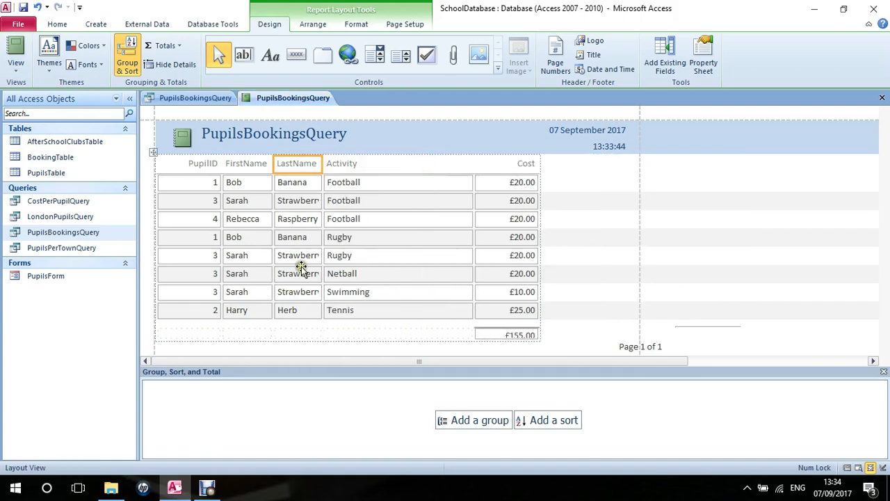
{"action": "left_click_drag", "start_coordinate": [322, 164], "coordinate": [337, 164]}
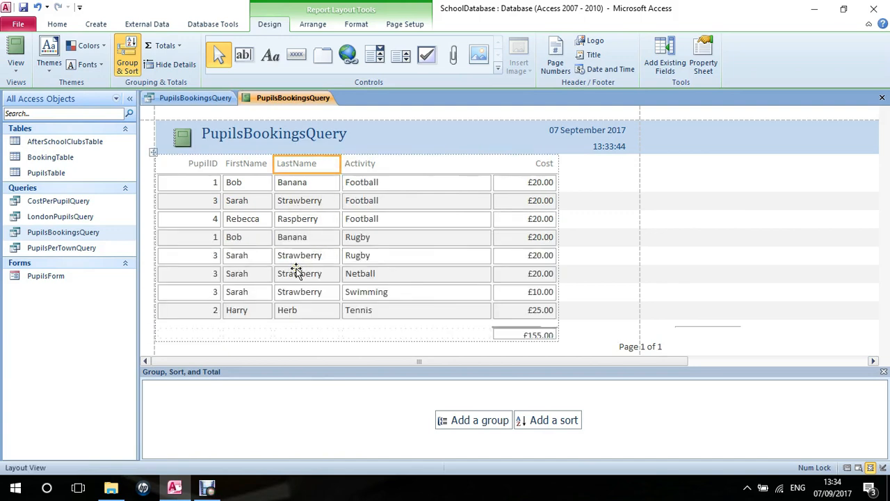
- Narrow the Activity and Cost columns of the report to fit their contents
{"action": "left_click", "coordinate": [375, 165]}
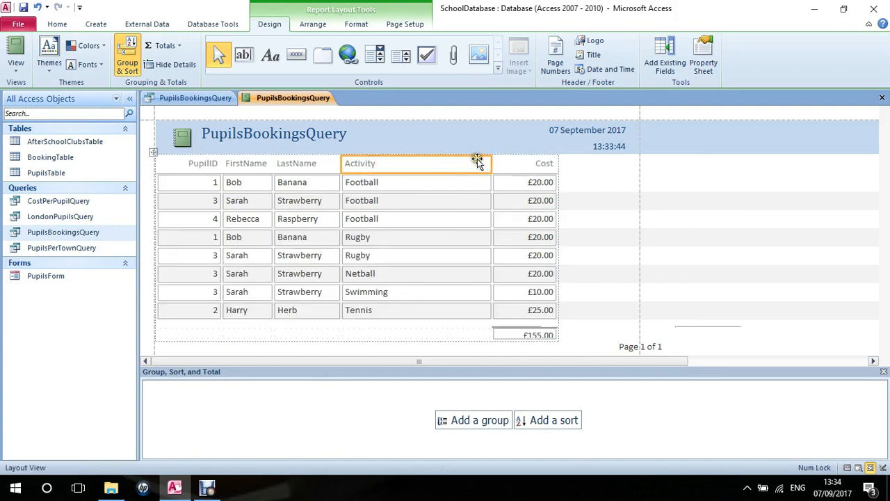
{"action": "left_click_drag", "start_coordinate": [490, 160], "coordinate": [394, 163]}
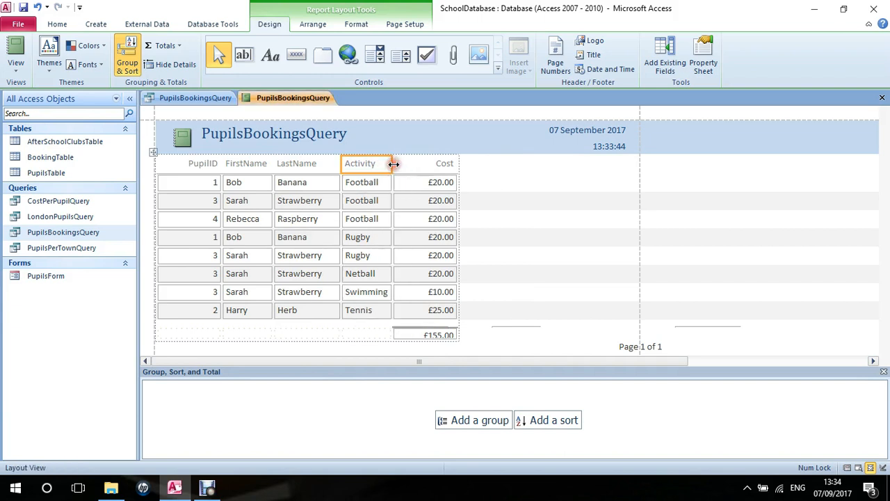
{"action": "left_click", "coordinate": [411, 165]}
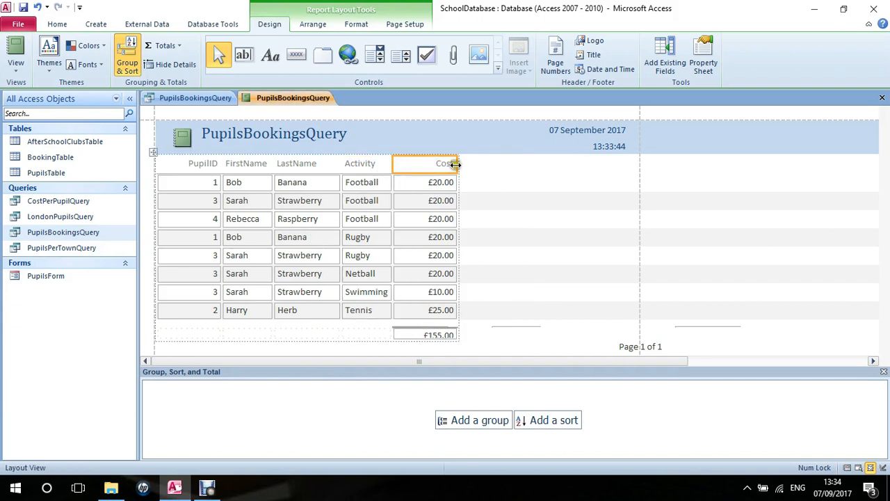
{"action": "left_click_drag", "start_coordinate": [456, 164], "coordinate": [437, 163]}
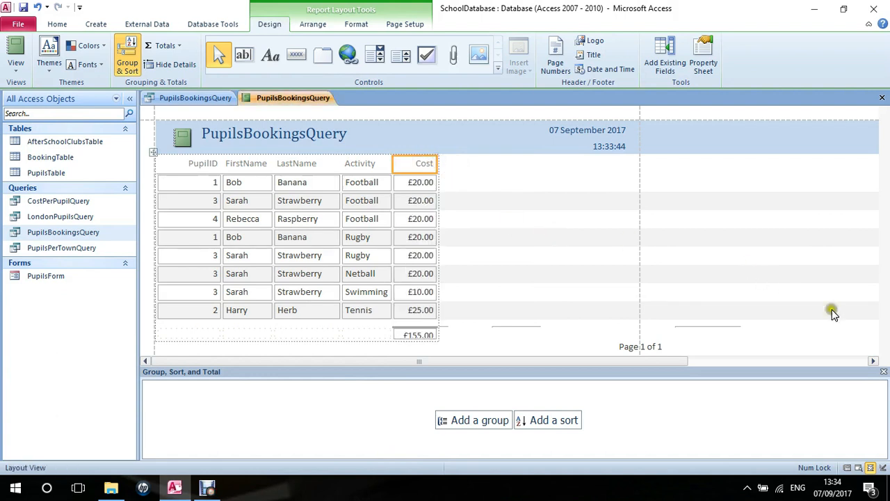
- Make the total box beneath the Cost column taller so its value fits fully inside
{"action": "left_click", "coordinate": [413, 335]}
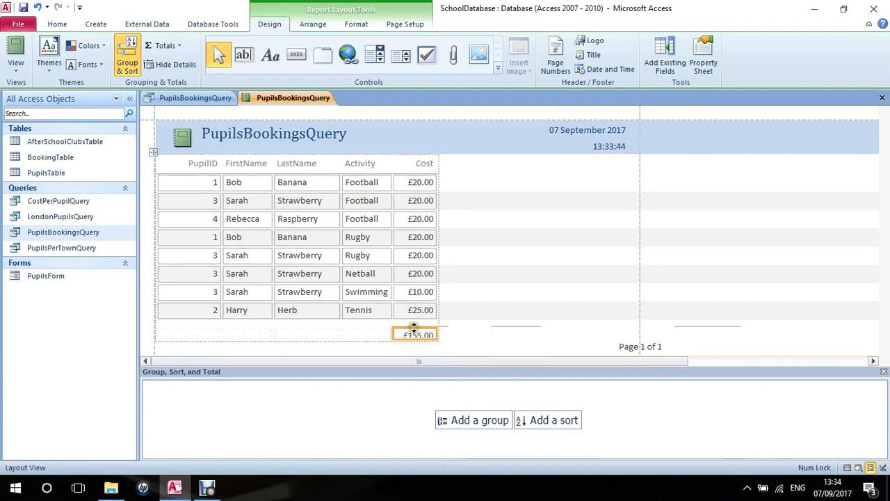
{"action": "left_click_drag", "start_coordinate": [414, 327], "coordinate": [417, 336]}
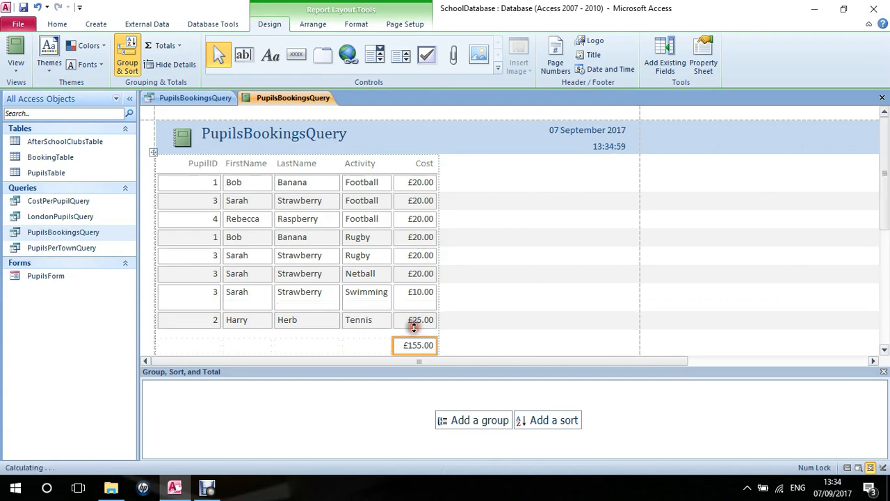
{"action": "left_click", "coordinate": [884, 350]}
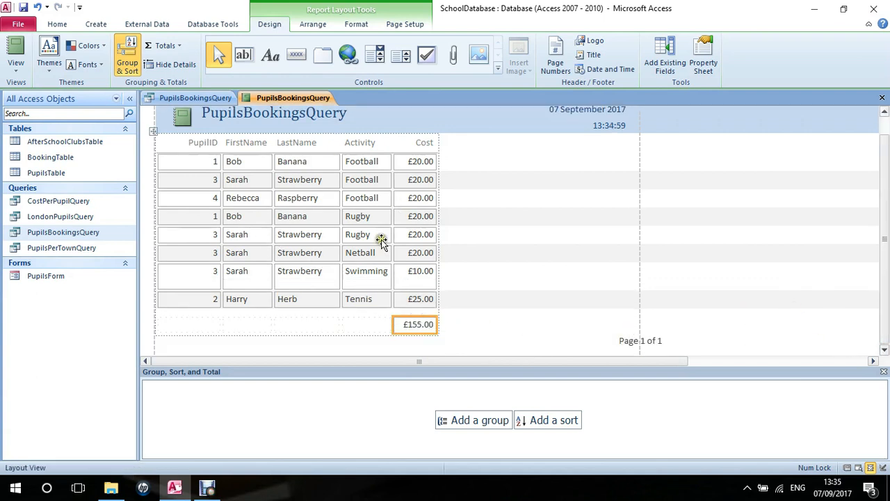
- Label the total row "Grand Total" in the empty cell beneath the PupilID column
{"action": "left_click", "coordinate": [190, 325]}
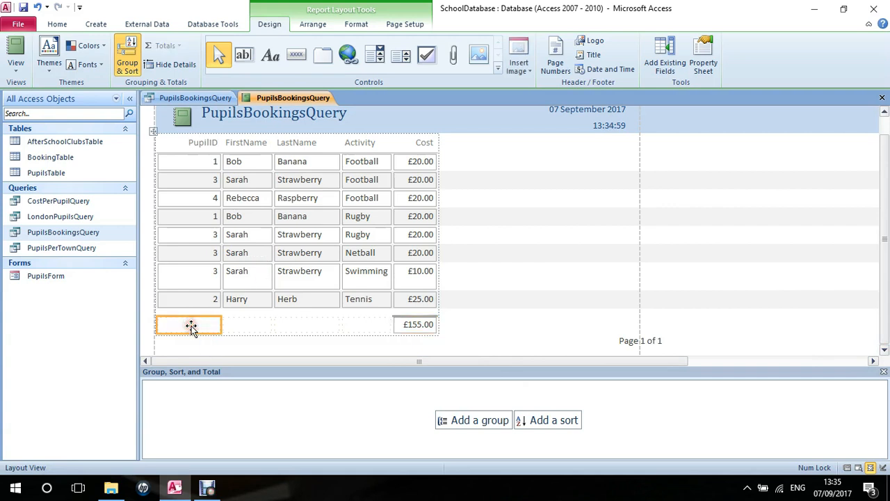
{"action": "key", "text": "Delete"}
{"action": "type", "text": "Grand Total"}
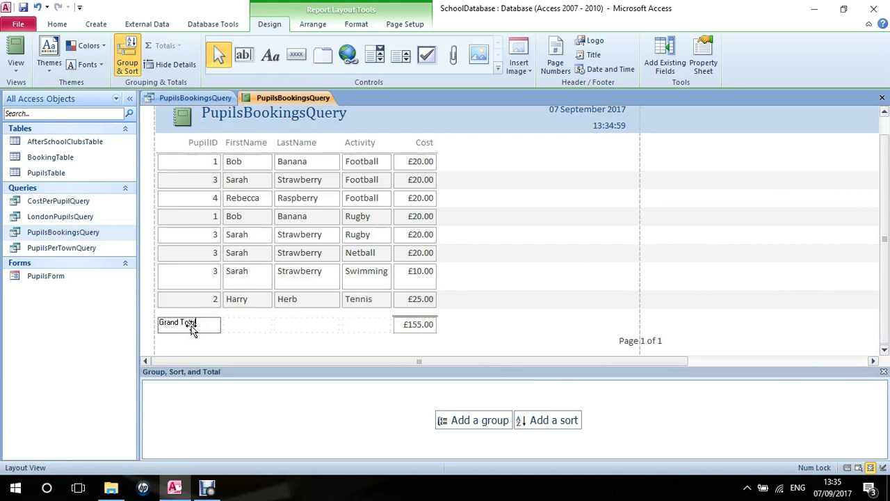
{"action": "key", "text": "Return"}
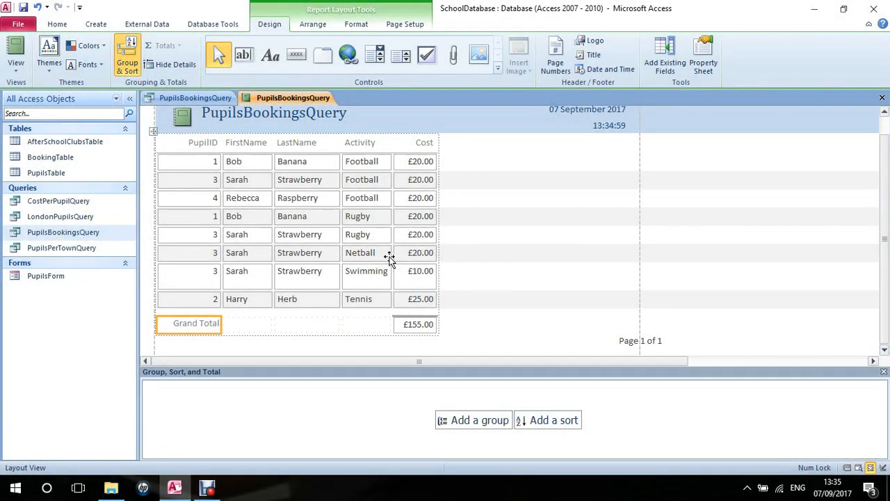
- Add a grouping level on PupilID to the report
{"action": "scroll", "coordinate": [387, 257], "scroll_direction": "up", "scroll_amount": 1}
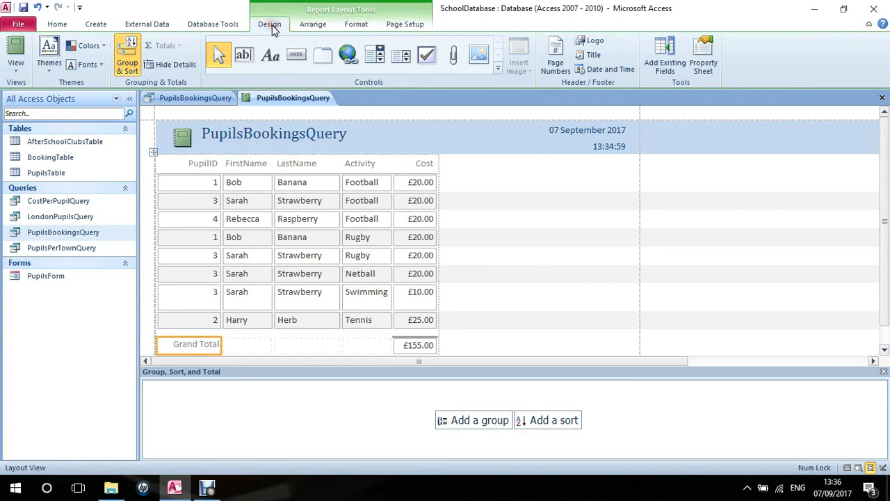
{"action": "left_click", "coordinate": [128, 66]}
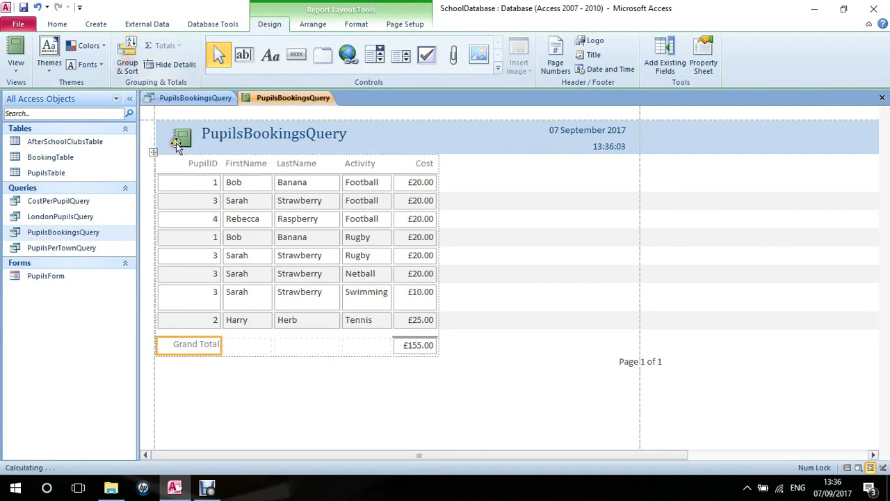
{"action": "left_click", "coordinate": [128, 63]}
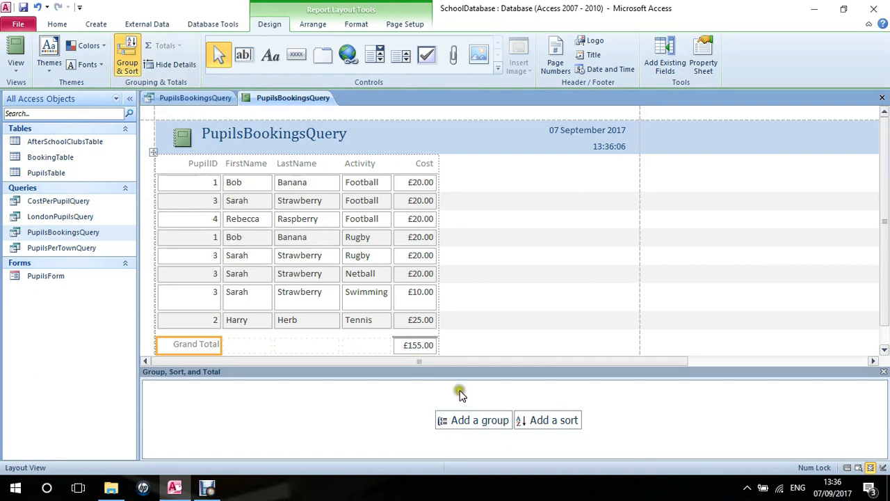
{"action": "left_click", "coordinate": [478, 419]}
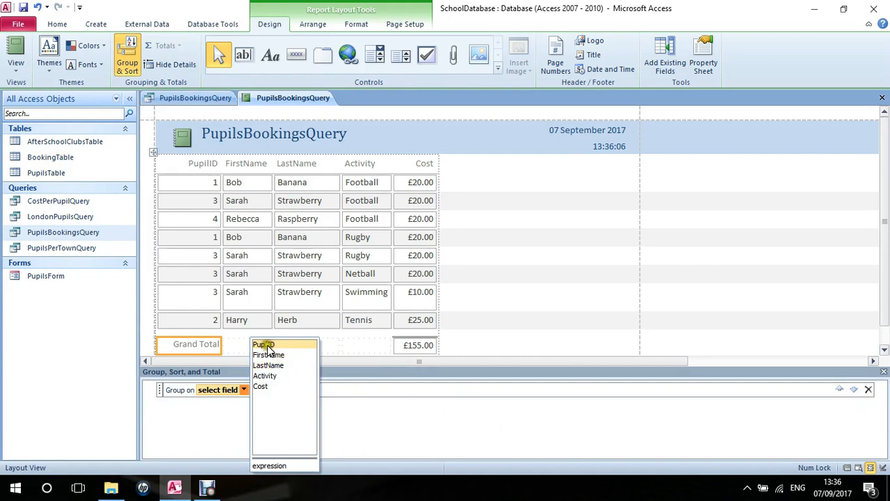
{"action": "left_click", "coordinate": [267, 344]}
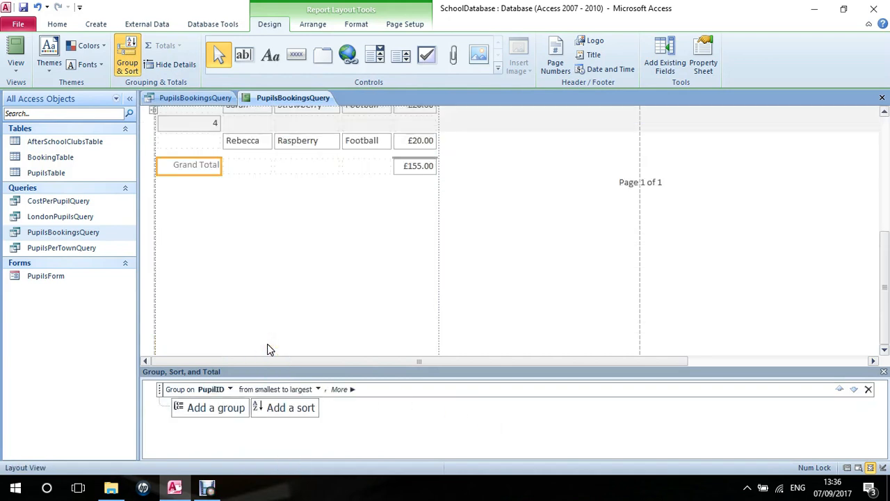
- Move the FirstName and LastName fields up into the group header row beside PupilID
{"action": "left_click_drag", "start_coordinate": [881, 270], "coordinate": [879, 136]}
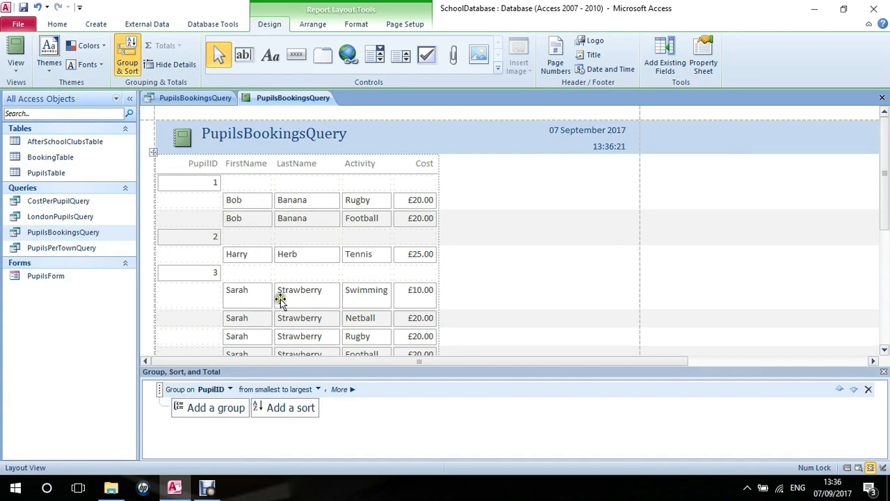
{"action": "left_click", "coordinate": [884, 350]}
{"action": "left_click", "coordinate": [884, 350]}
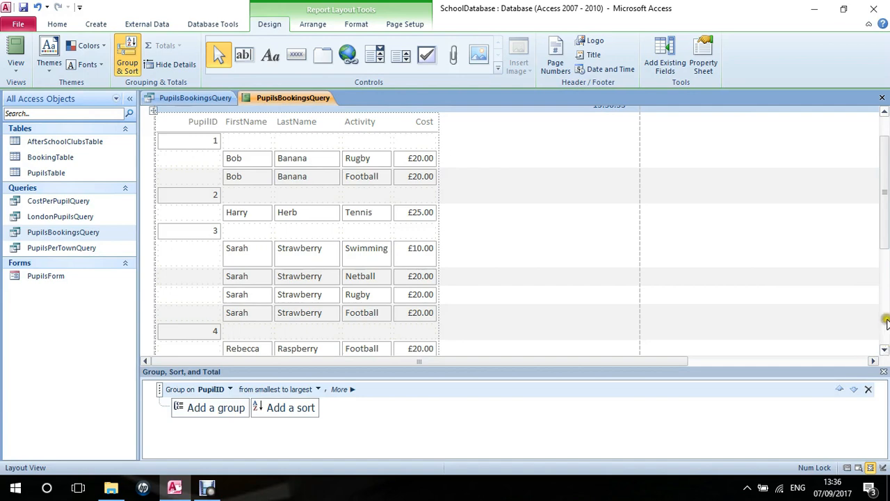
{"action": "left_click_drag", "start_coordinate": [884, 242], "coordinate": [883, 221]}
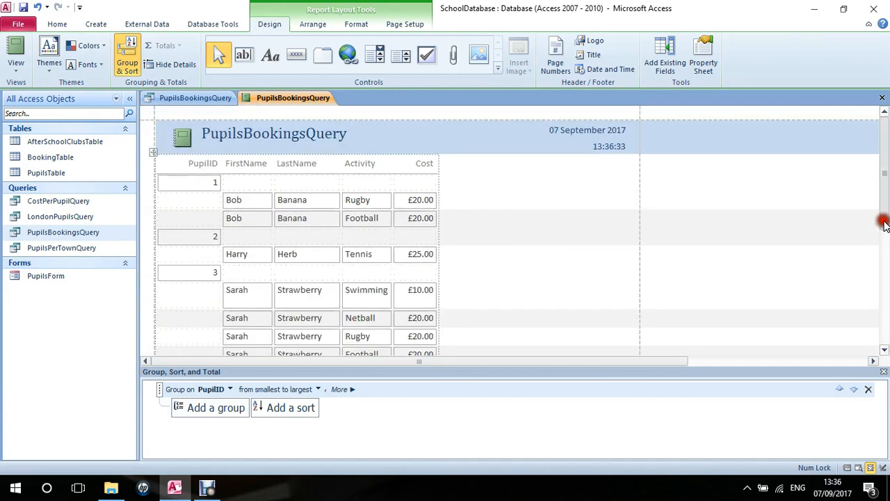
{"action": "left_click", "coordinate": [244, 203]}
{"action": "left_click_drag", "start_coordinate": [243, 203], "coordinate": [243, 183]}
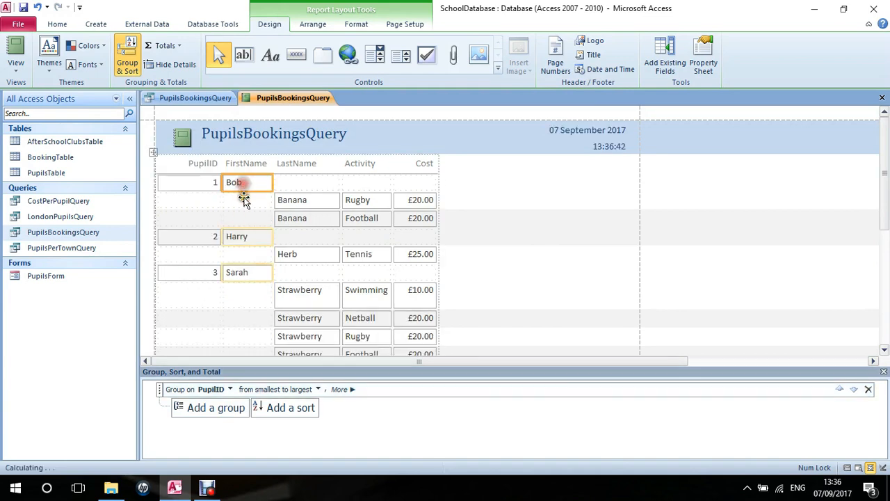
{"action": "left_click", "coordinate": [294, 201]}
{"action": "left_click_drag", "start_coordinate": [295, 203], "coordinate": [297, 187]}
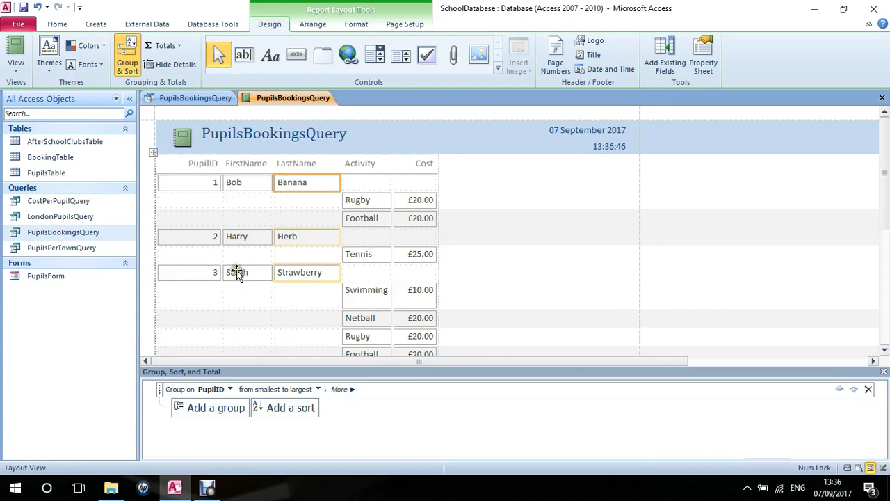
- Add a Sum subtotal on Cost in the group footer of the PupilID grouping, keeping the grand total
{"action": "left_click", "coordinate": [883, 351]}
{"action": "left_click", "coordinate": [883, 351]}
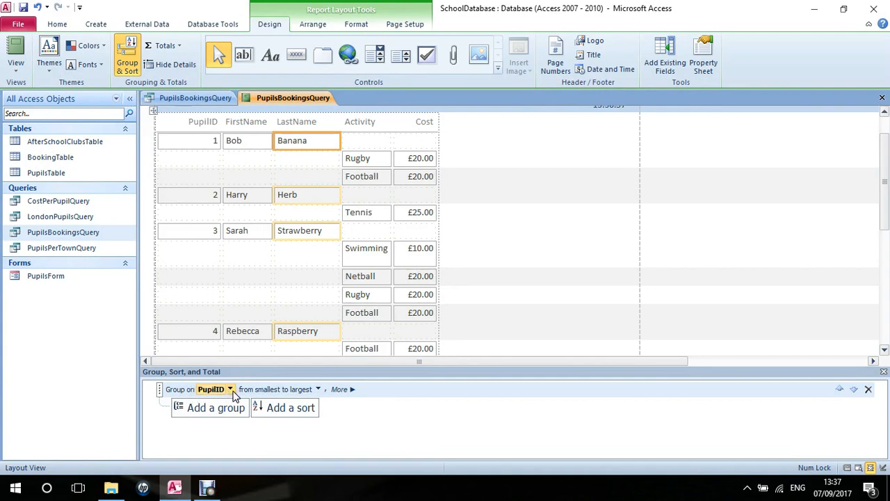
{"action": "left_click", "coordinate": [344, 390]}
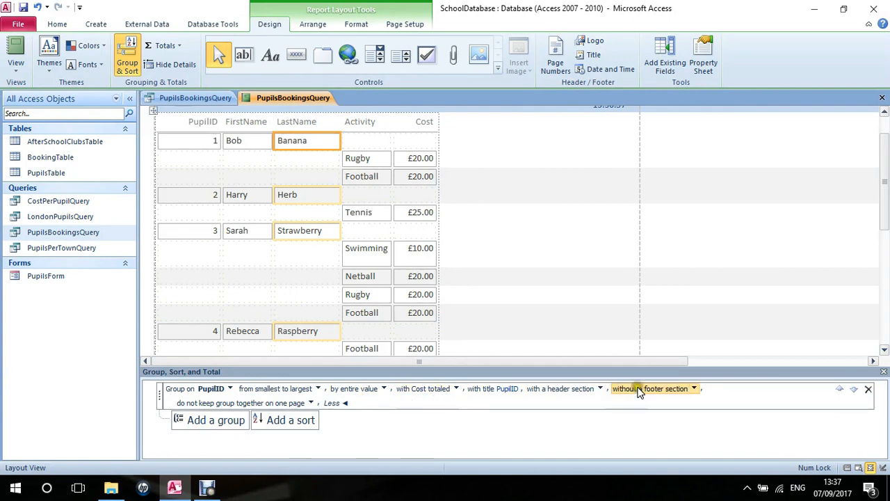
{"action": "left_click", "coordinate": [883, 226]}
{"action": "left_click_drag", "start_coordinate": [883, 226], "coordinate": [883, 280]}
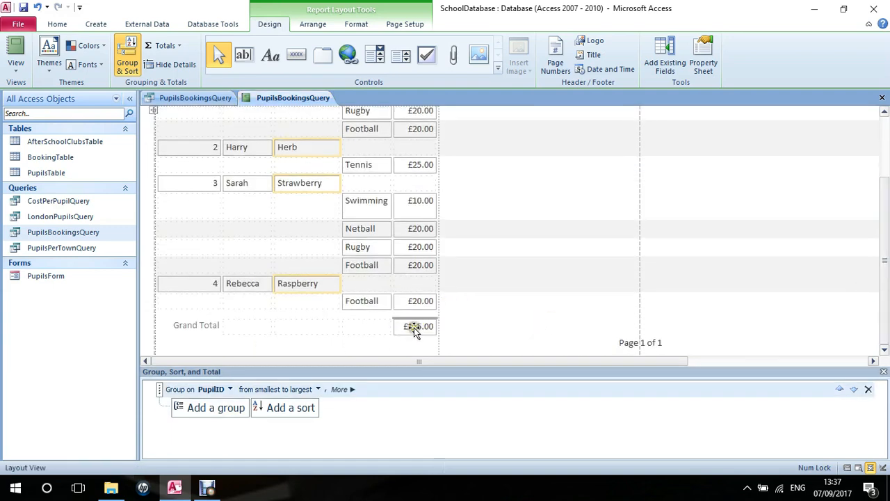
{"action": "left_click", "coordinate": [344, 390]}
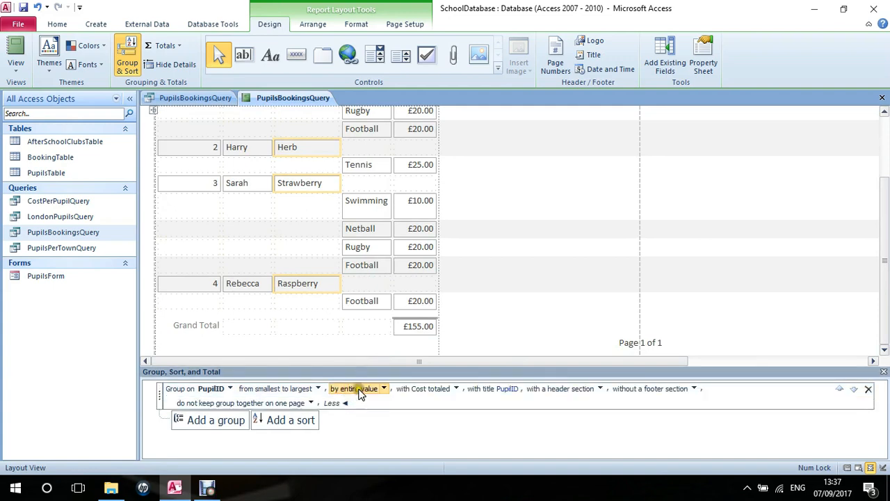
{"action": "left_click", "coordinate": [456, 388]}
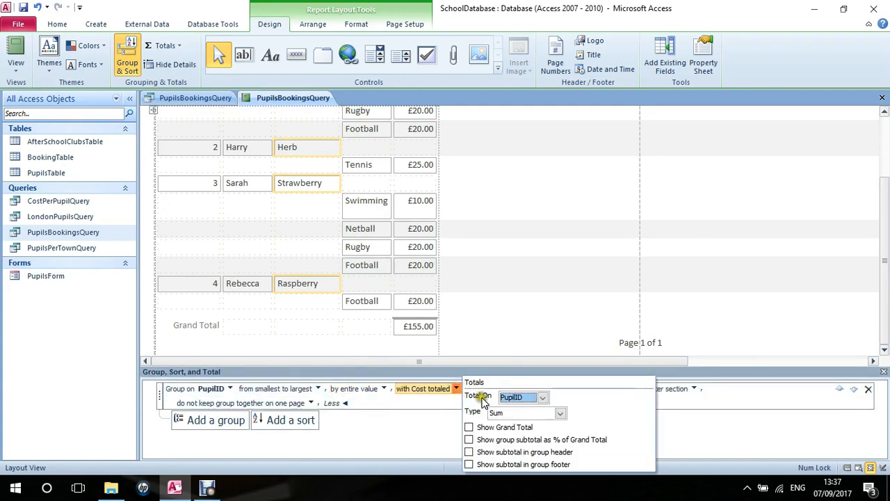
{"action": "left_click", "coordinate": [543, 398]}
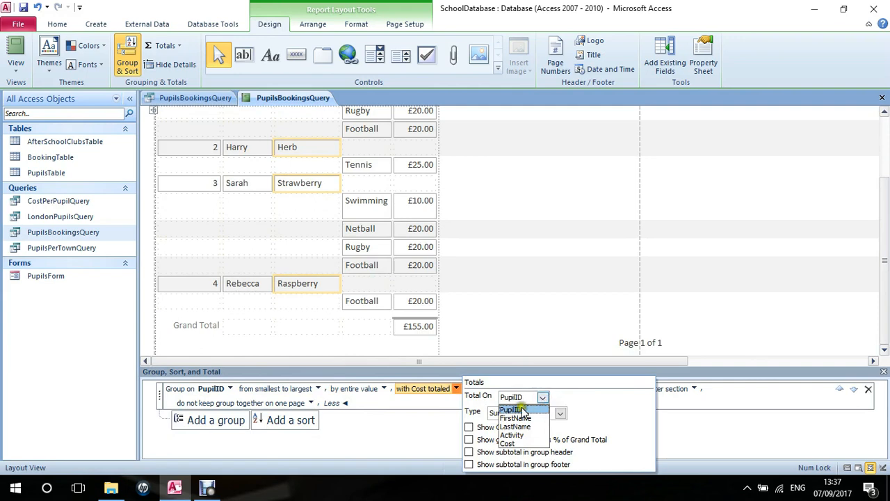
{"action": "left_click", "coordinate": [509, 443]}
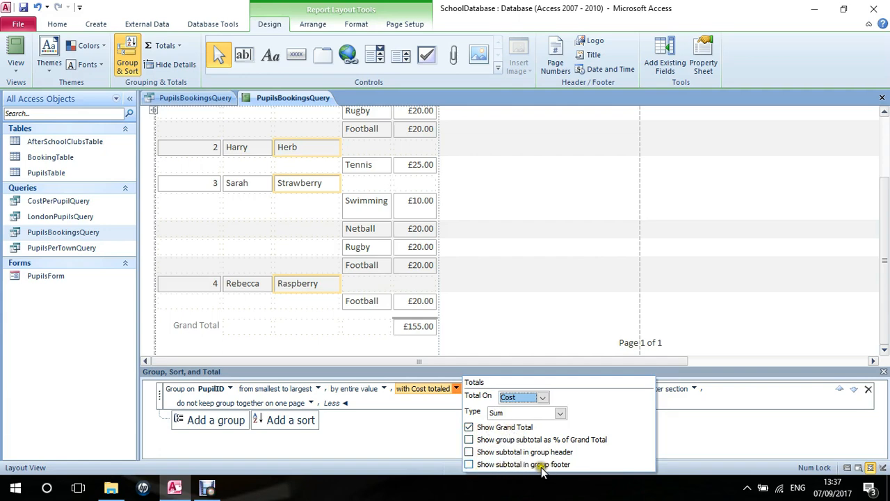
{"action": "left_click", "coordinate": [469, 465]}
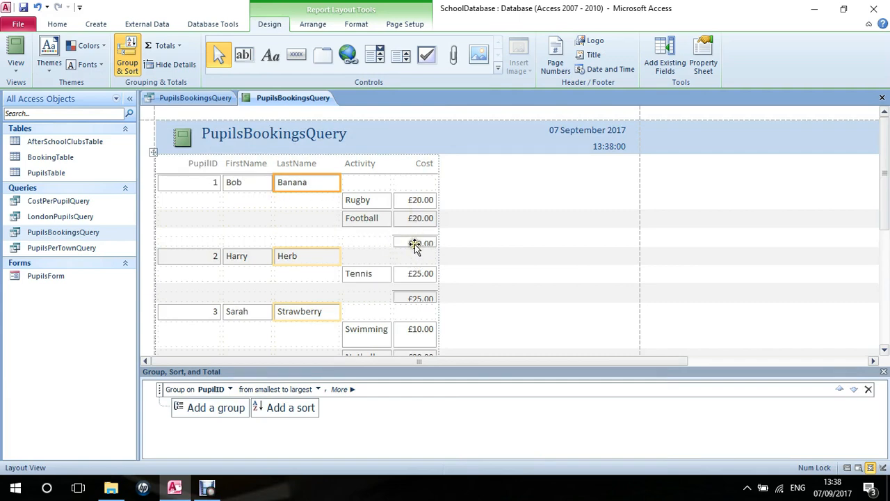
- Make the subtotal box beneath each pupil's Cost values taller so its amount fits fully inside
{"action": "left_click", "coordinate": [883, 221]}
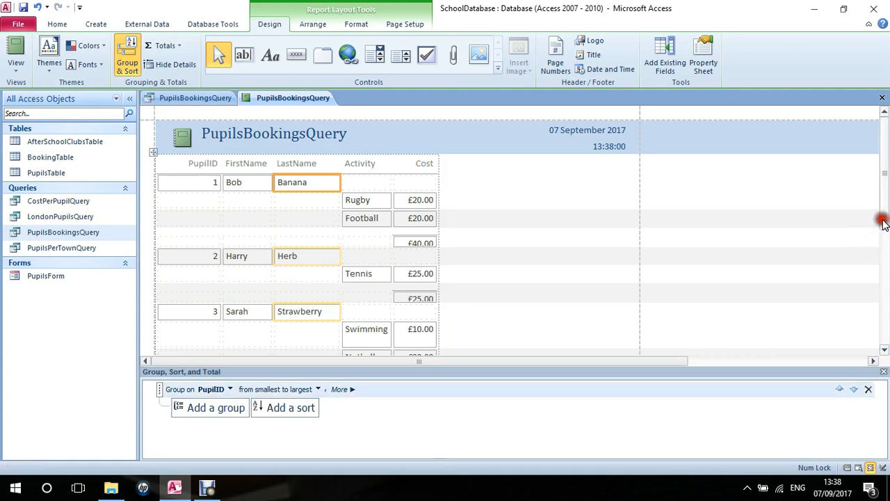
{"action": "left_click_drag", "start_coordinate": [884, 221], "coordinate": [884, 174]}
{"action": "left_click", "coordinate": [416, 242]}
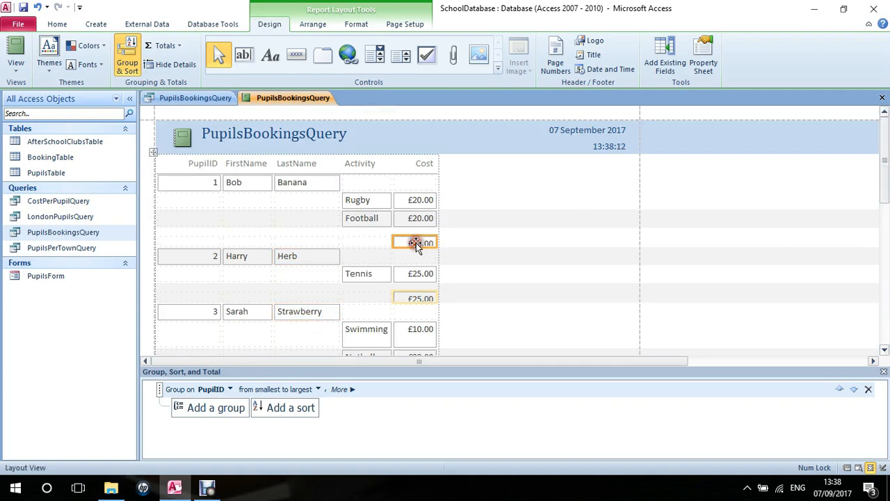
{"action": "left_click_drag", "start_coordinate": [413, 237], "coordinate": [414, 236]}
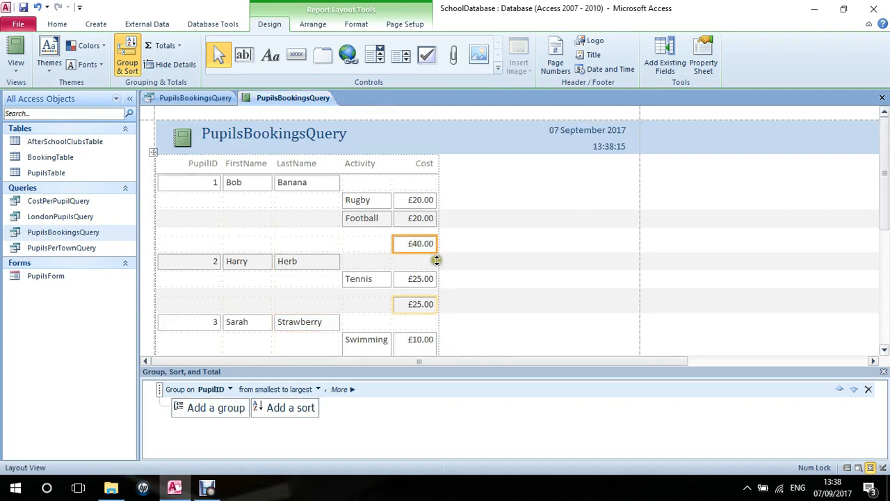
- Label the group subtotal row "Total" in the empty cell beneath the PupilID column
{"action": "left_click", "coordinate": [187, 246]}
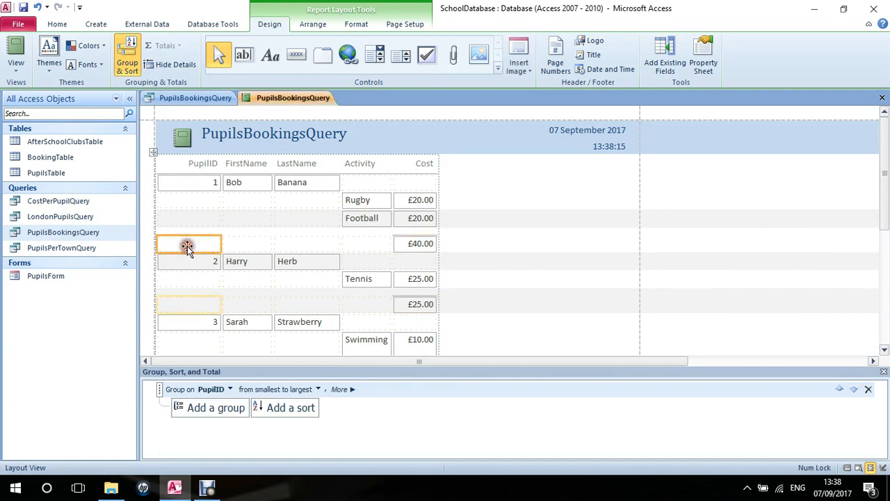
{"action": "type", "text": "Total"}
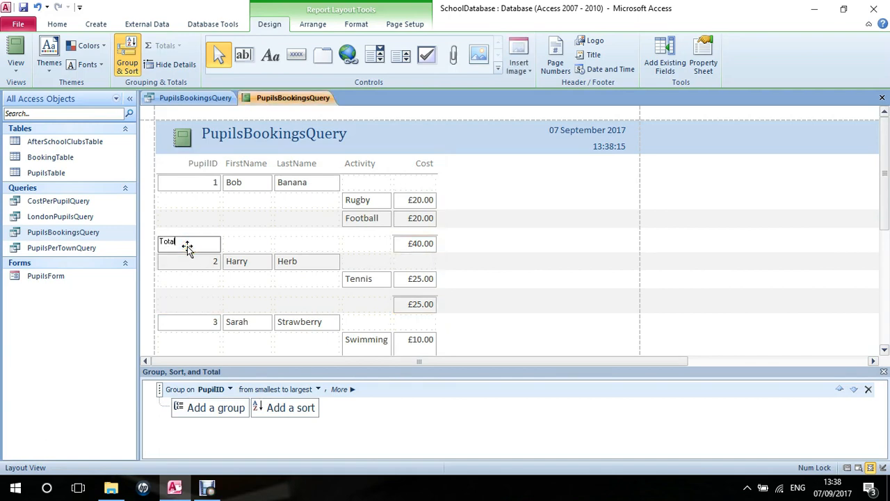
{"action": "key", "text": "Return"}
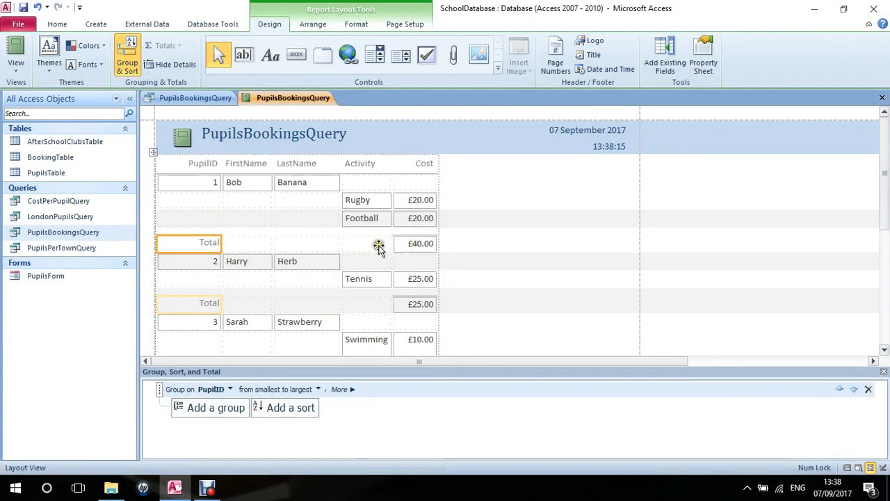
- Narrow the LastName column slightly while leaving enough width for the longest surname
{"action": "left_click", "coordinate": [292, 167]}
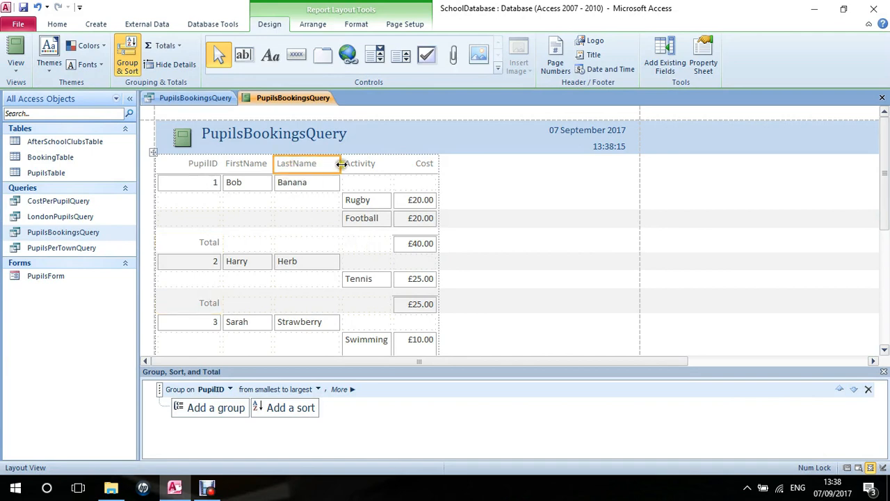
{"action": "left_click_drag", "start_coordinate": [340, 163], "coordinate": [322, 163]}
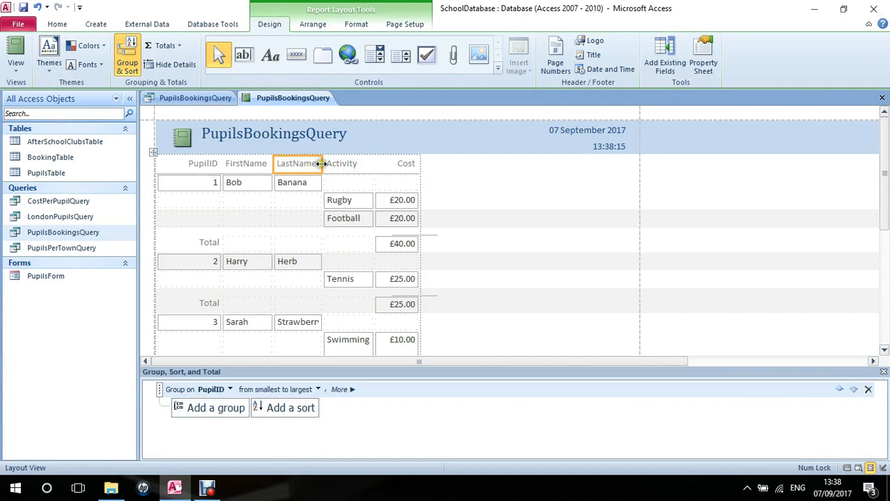
{"action": "left_click_drag", "start_coordinate": [322, 163], "coordinate": [337, 164]}
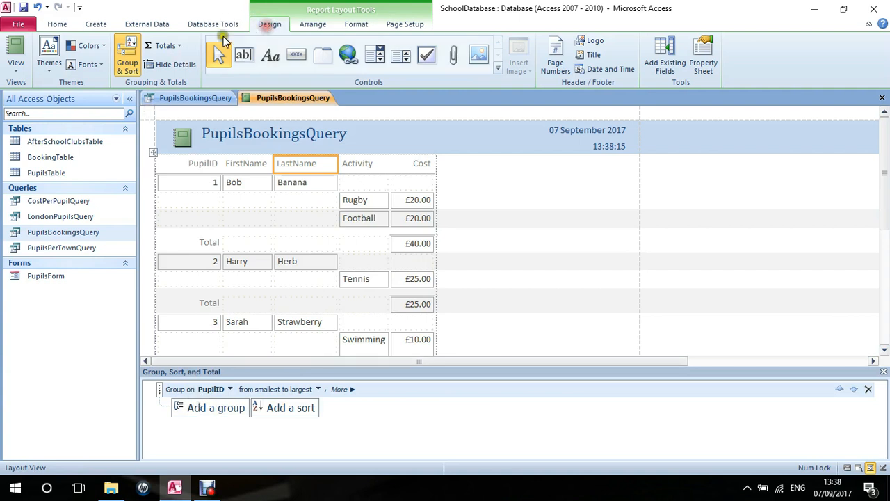
- Hide and reshow the grouping and sorting settings, then review the PupilID group's total options for Cost
{"action": "left_click", "coordinate": [131, 61]}
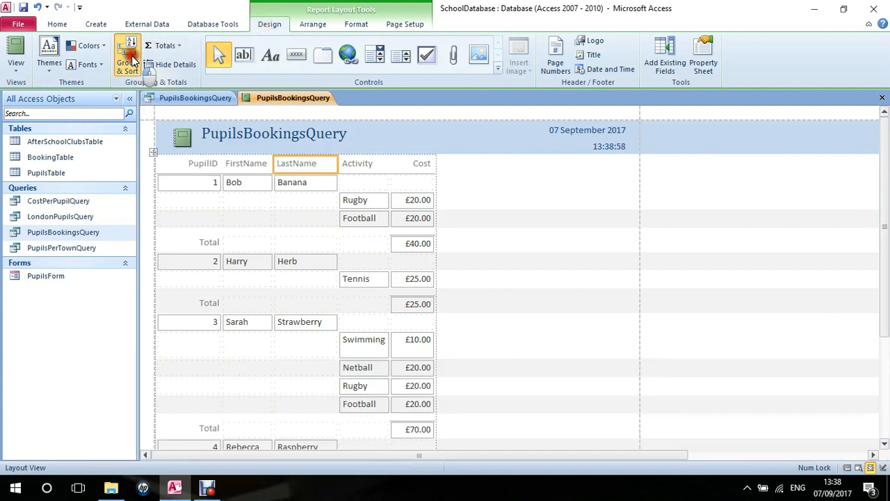
{"action": "left_click", "coordinate": [130, 61]}
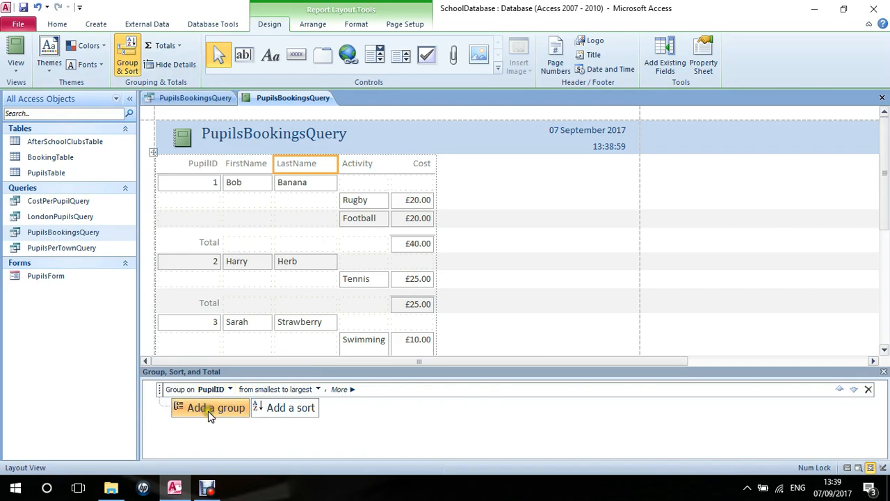
{"action": "left_click", "coordinate": [341, 389]}
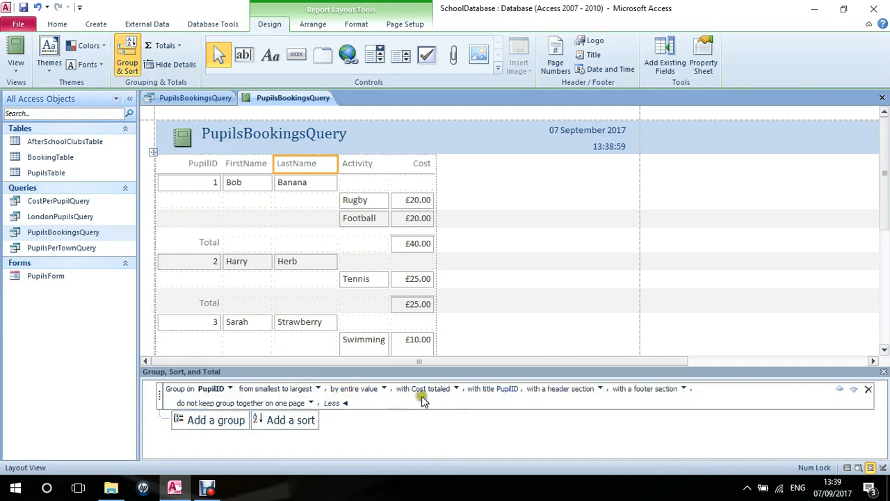
{"action": "left_click", "coordinate": [457, 391]}
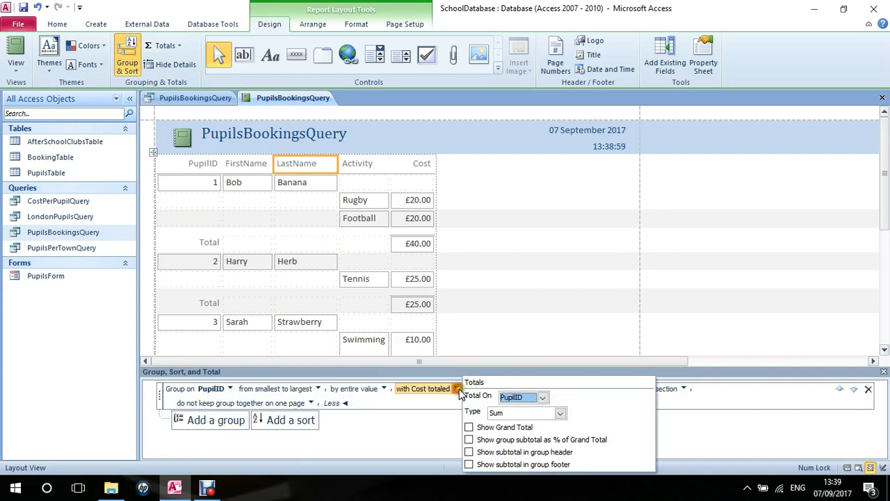
{"action": "left_click", "coordinate": [542, 397]}
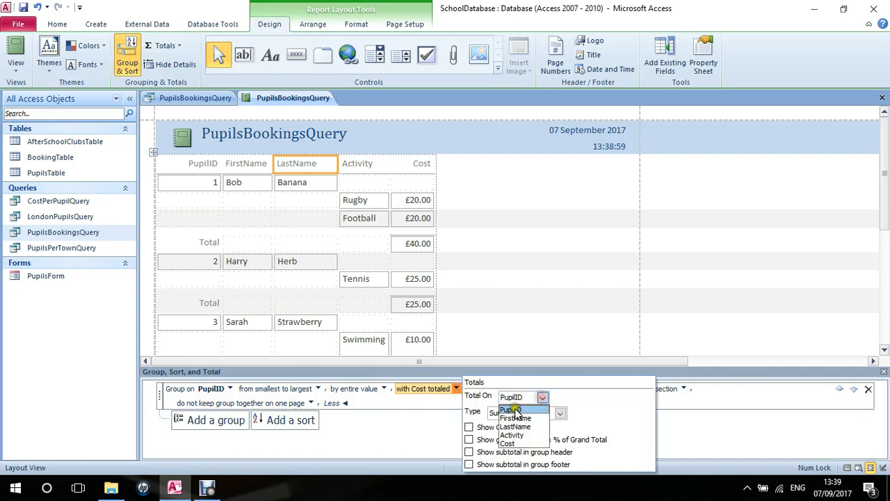
{"action": "left_click", "coordinate": [502, 447]}
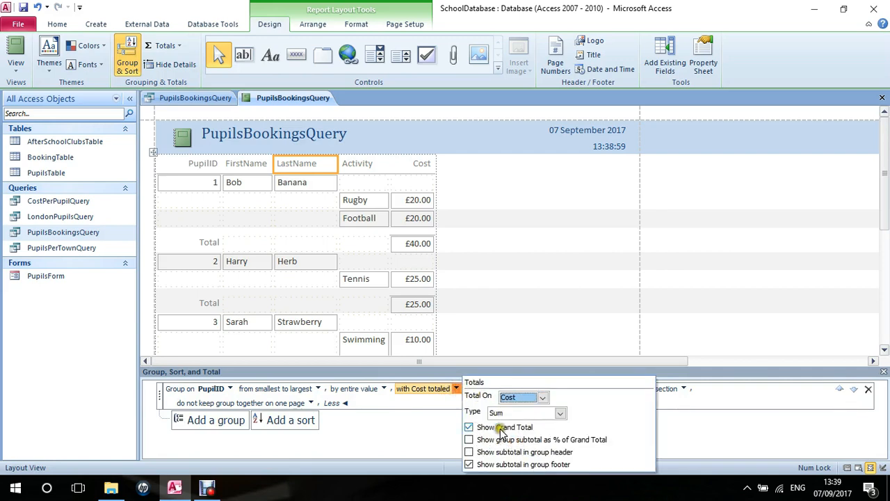